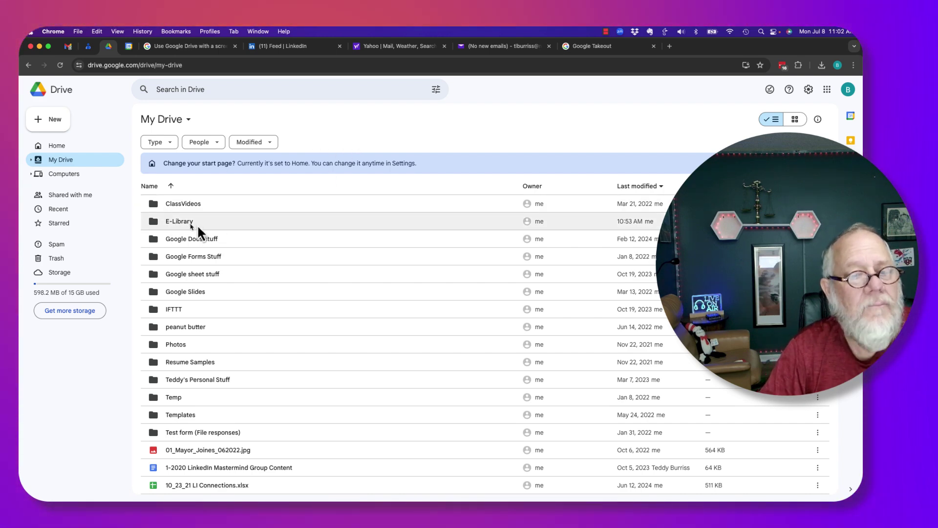
- Browse into Article Series #1's Google Docs and PDF Files folders, then return to E-Library
double_click(171, 225)
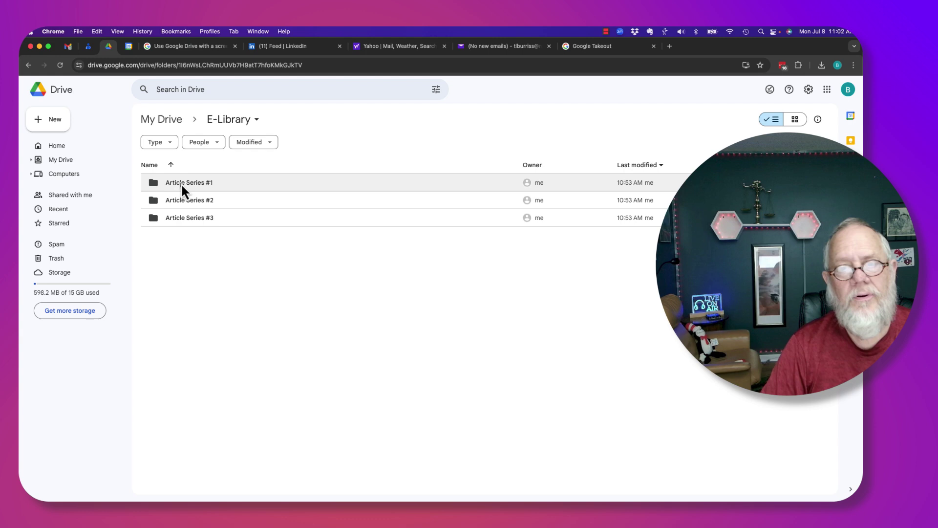
double_click(200, 185)
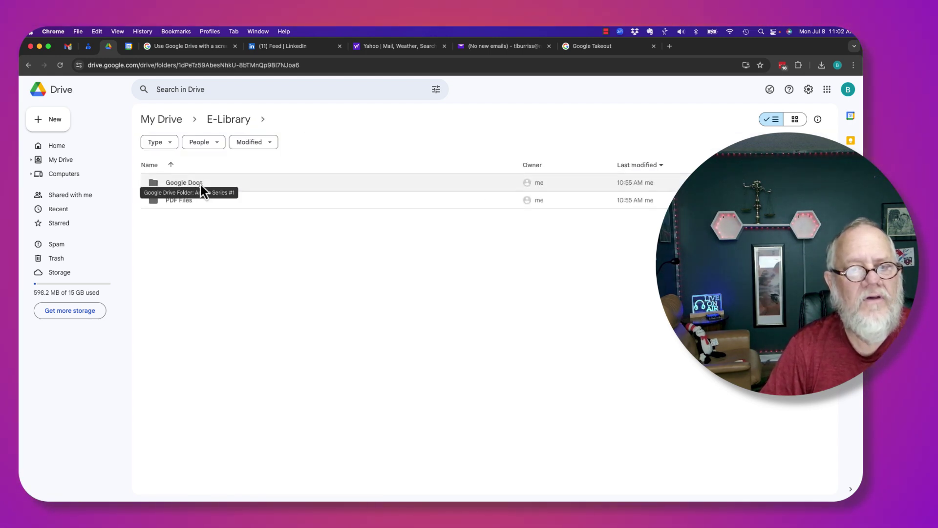
double_click(173, 185)
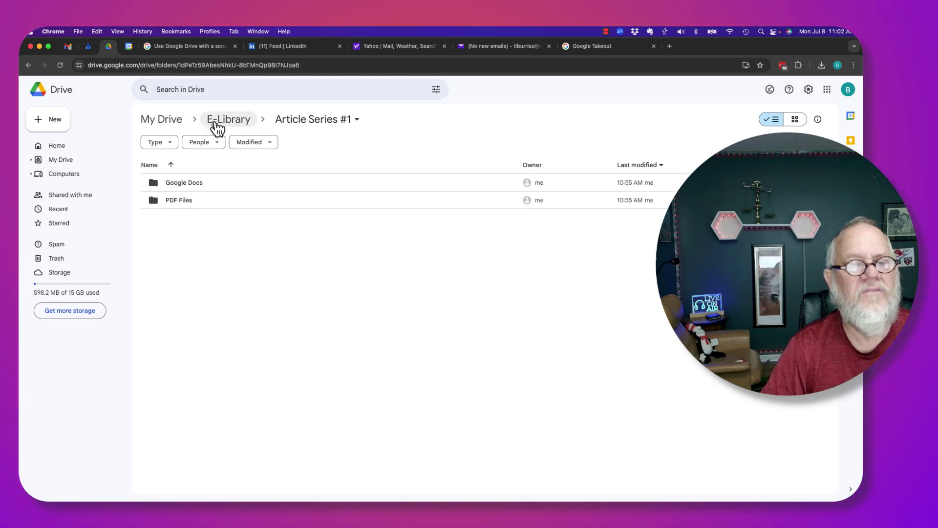
double_click(182, 205)
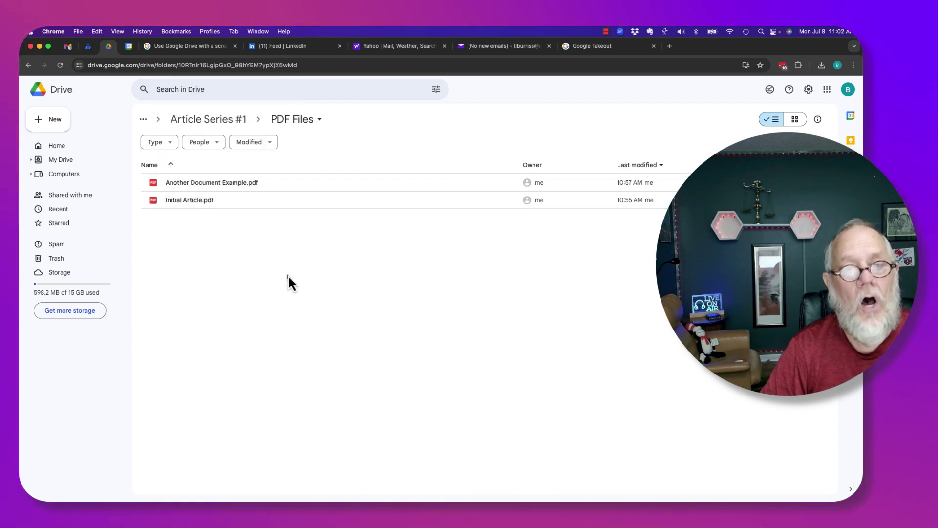
click(198, 119)
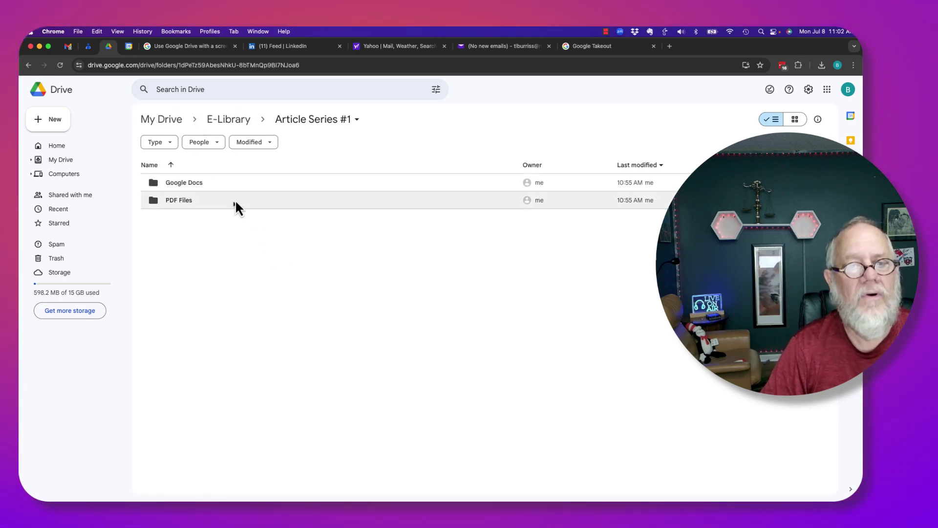
click(232, 122)
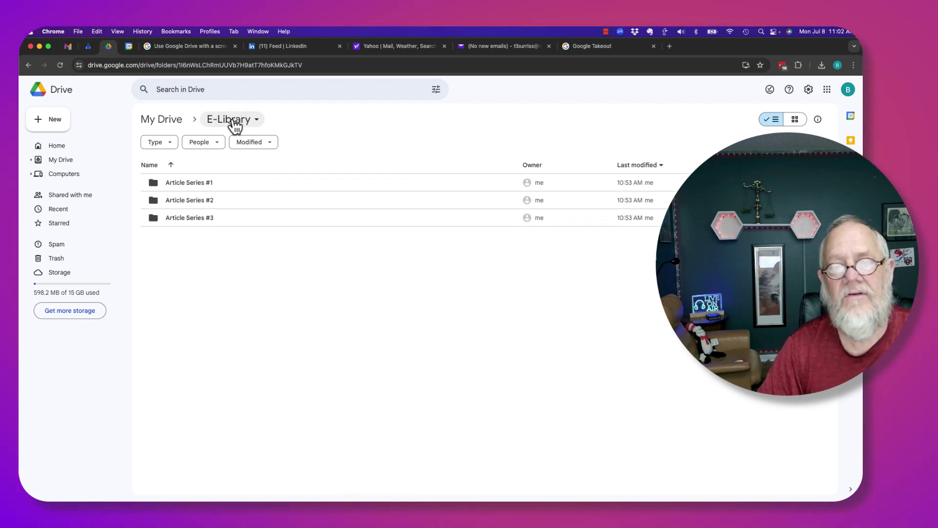
double_click(178, 200)
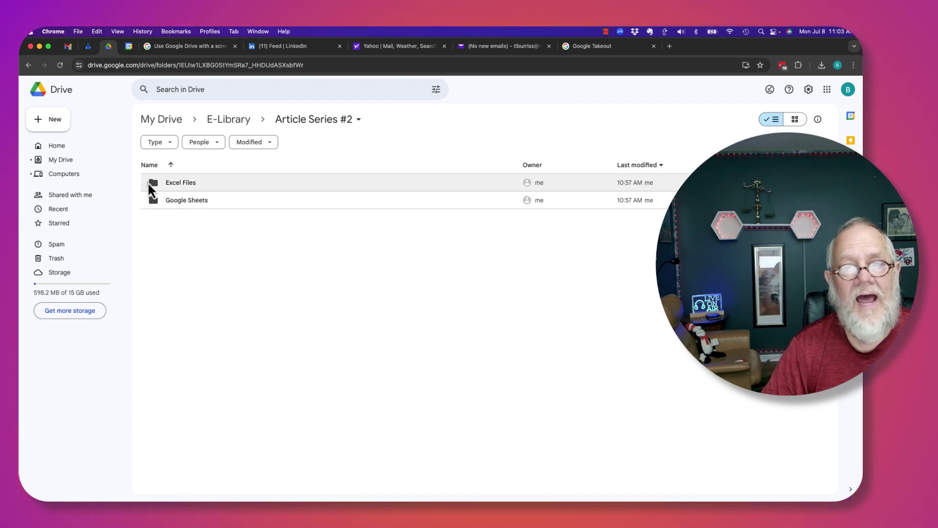
double_click(175, 204)
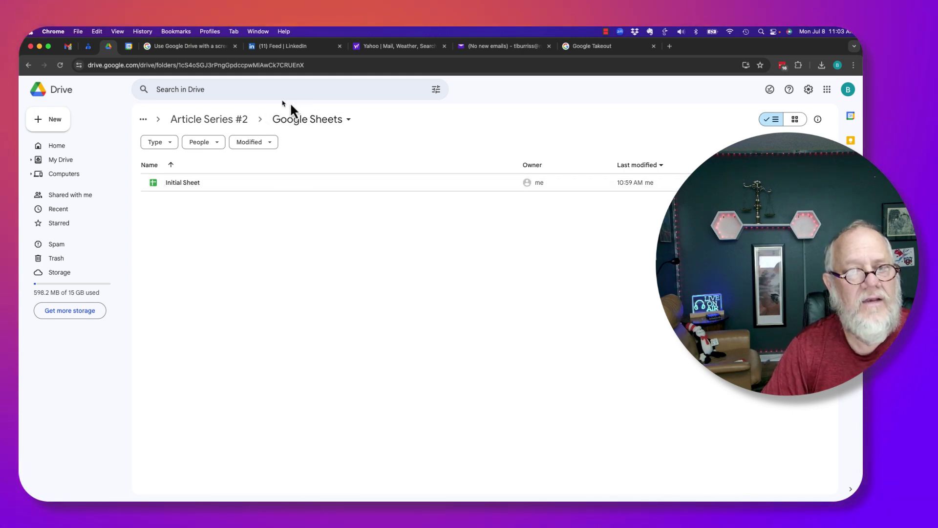
click(209, 123)
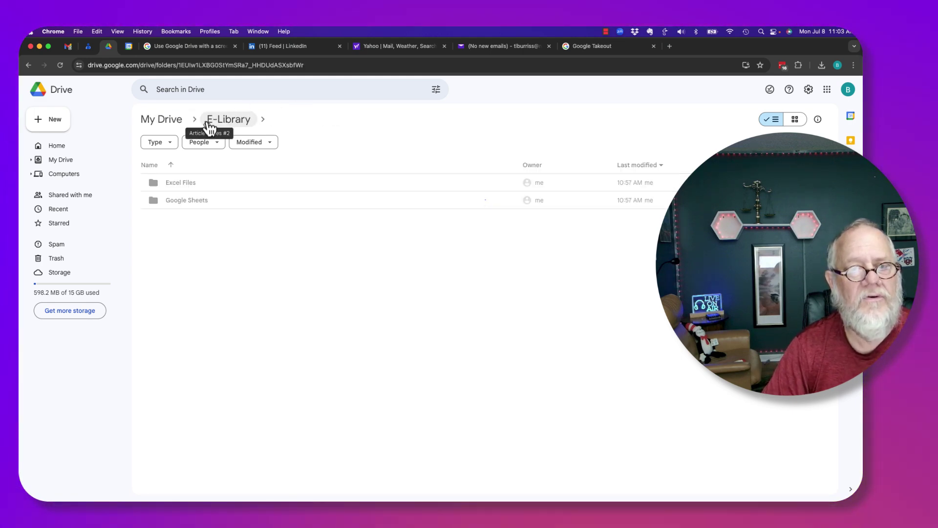
double_click(182, 183)
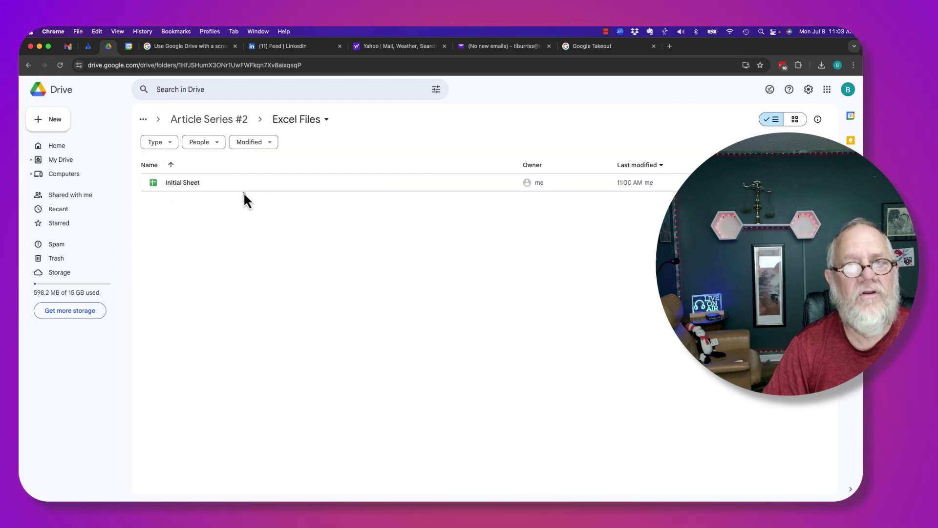
click(218, 123)
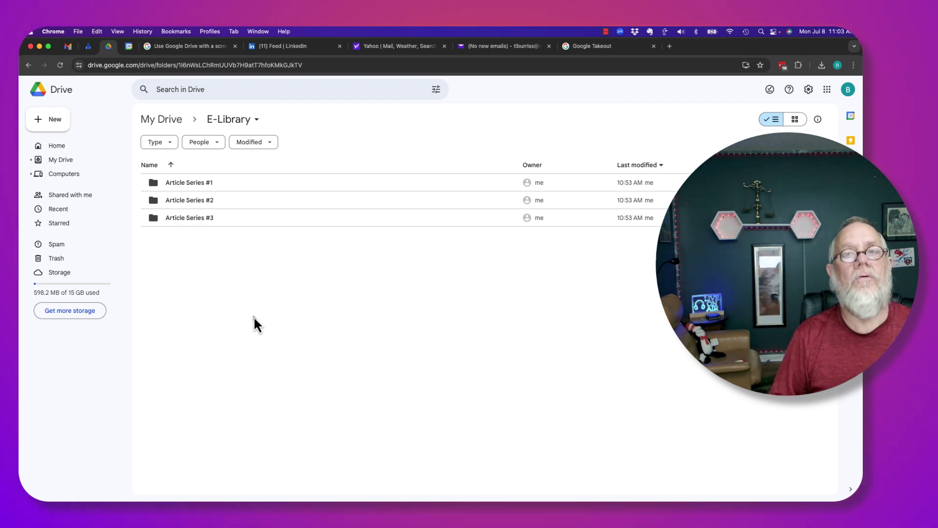
- Go back up to My Drive and select the E-Library folder
click(235, 122)
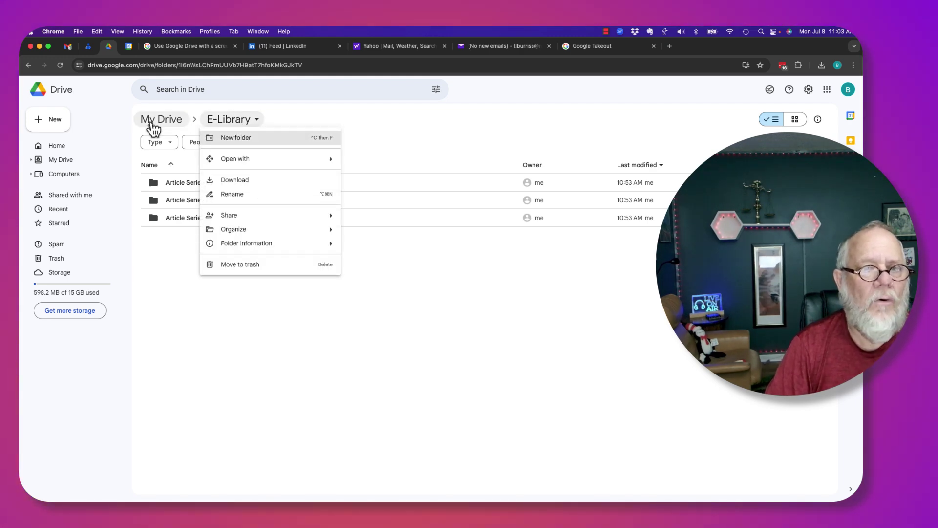
click(151, 126)
click(158, 123)
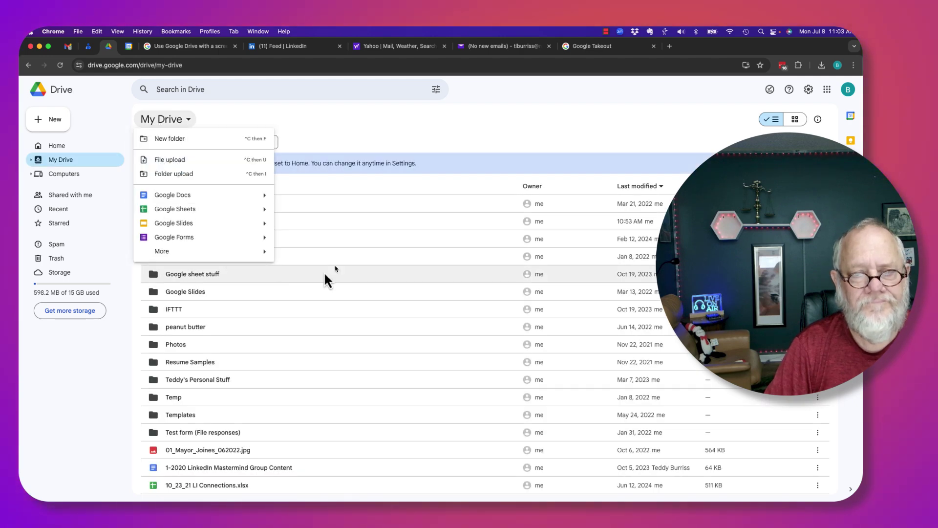
click(357, 252)
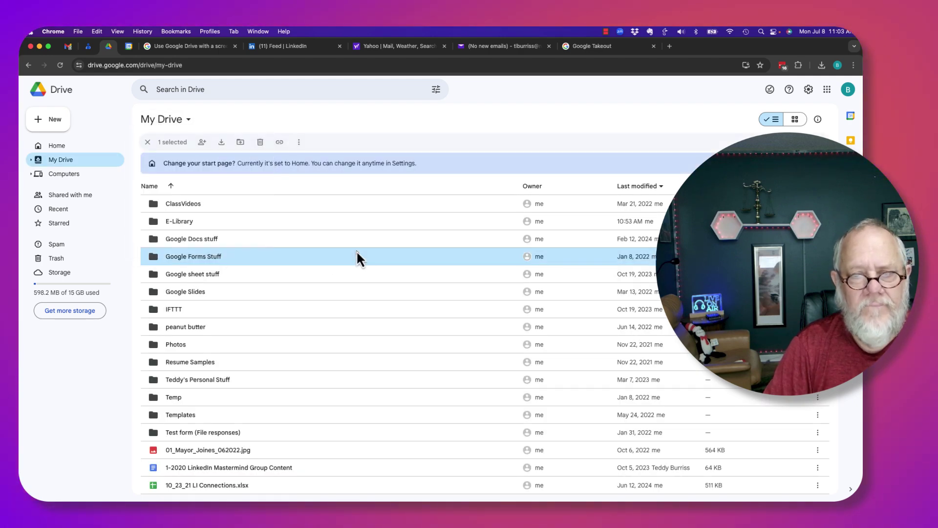
click(170, 222)
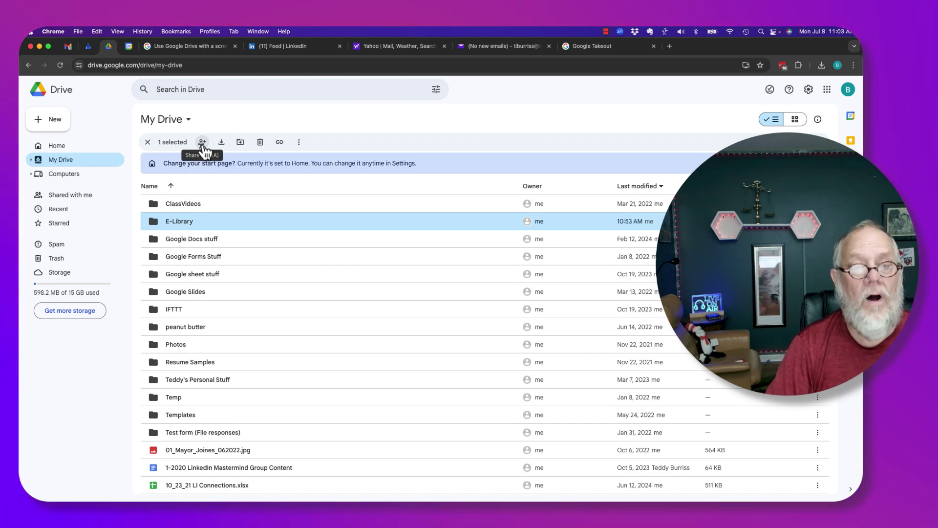
- Set E-Library's general access to Anyone with the link, role Viewer
click(203, 143)
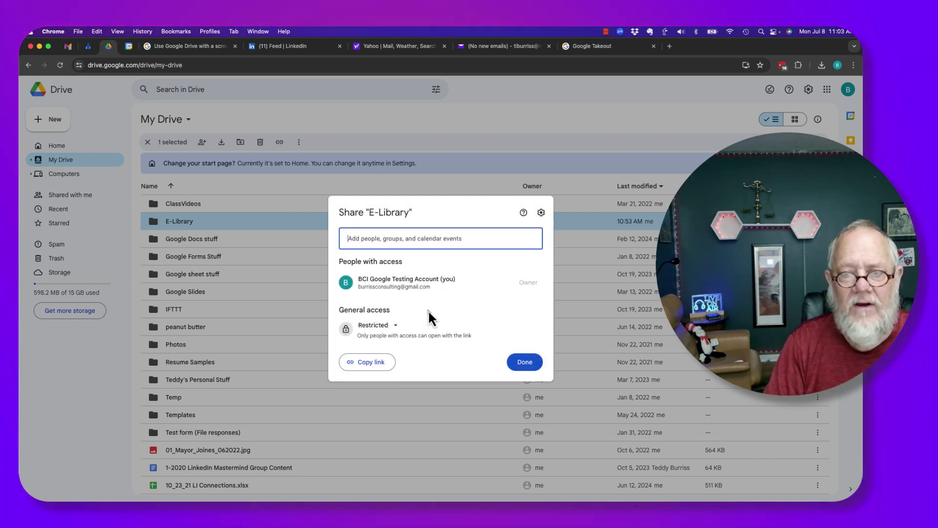
click(397, 326)
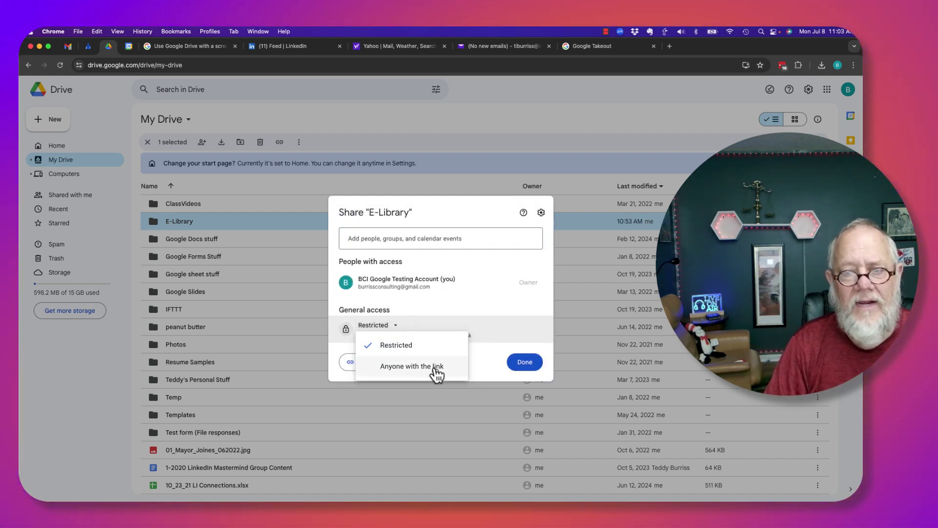
click(392, 373)
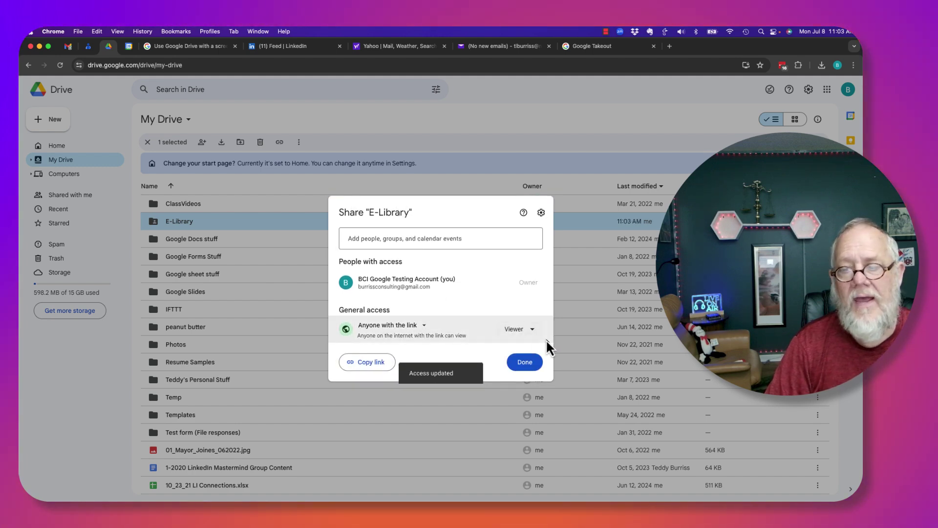
click(519, 330)
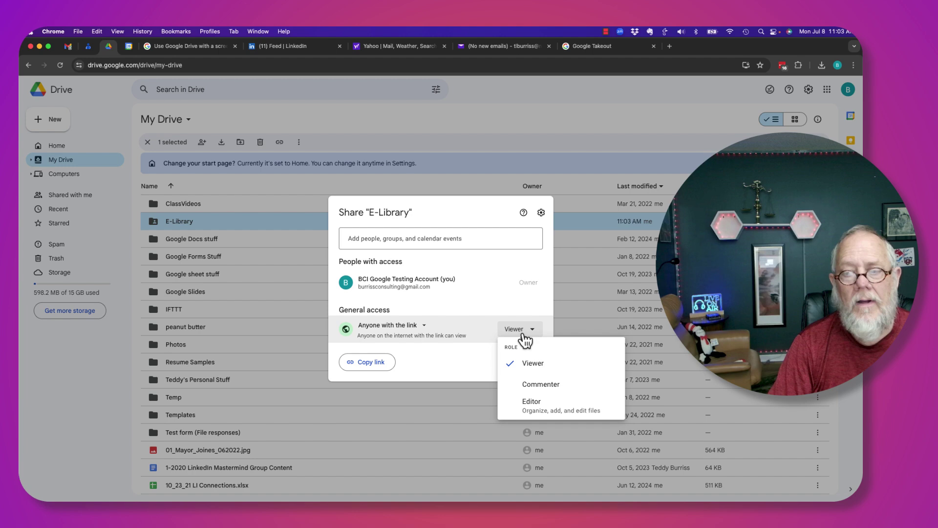
click(534, 363)
click(523, 363)
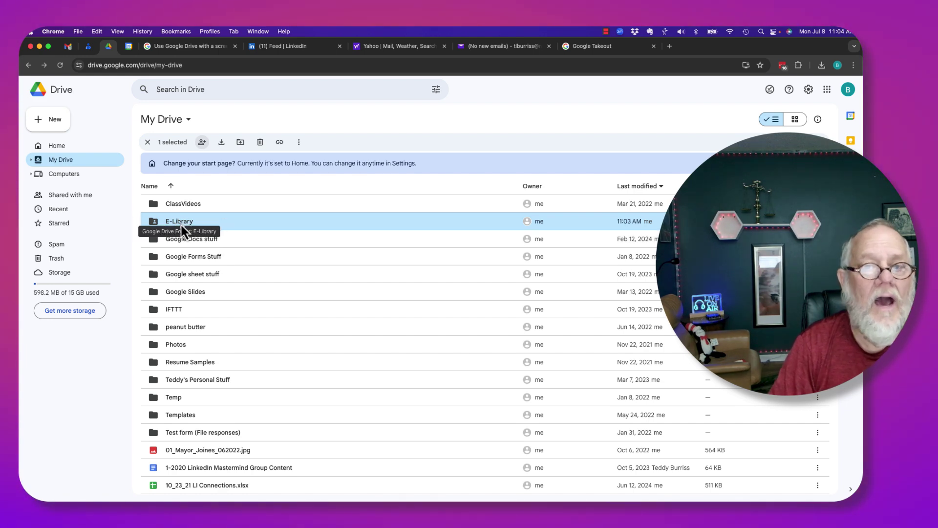
- Copy E-Library's sharing link, then open the folder showing Article Series #1–#3
click(202, 144)
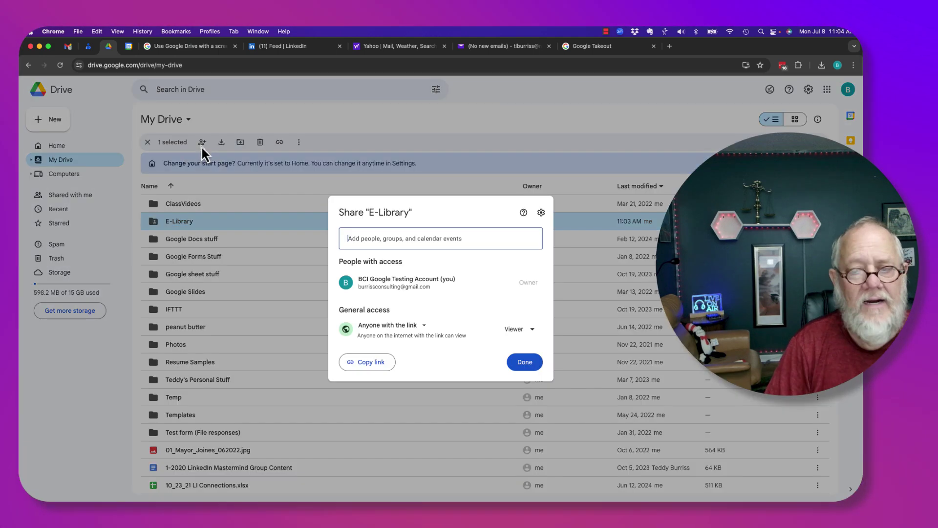
click(379, 365)
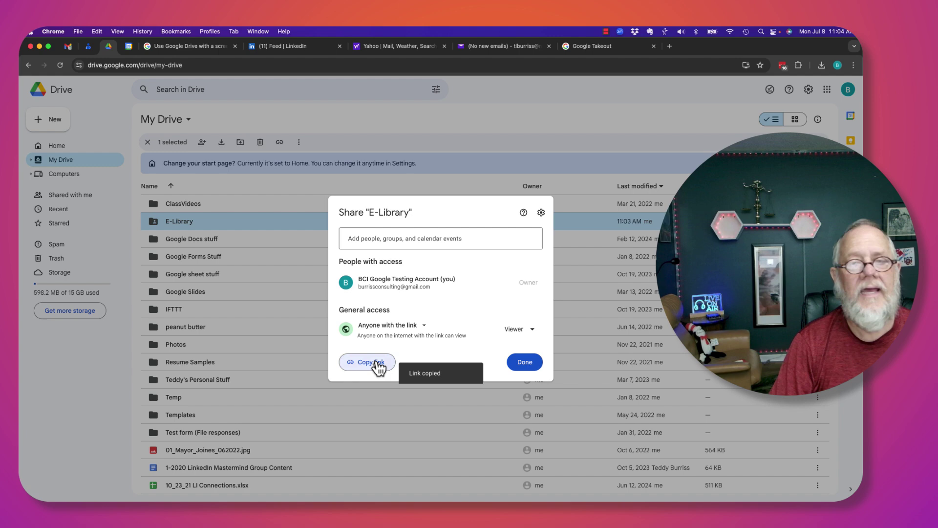
click(534, 365)
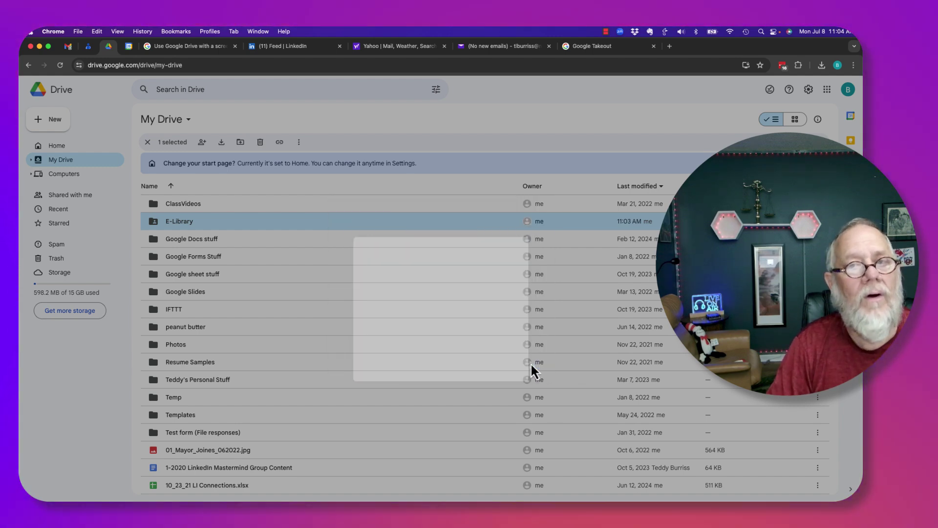
mouse_move(531, 363)
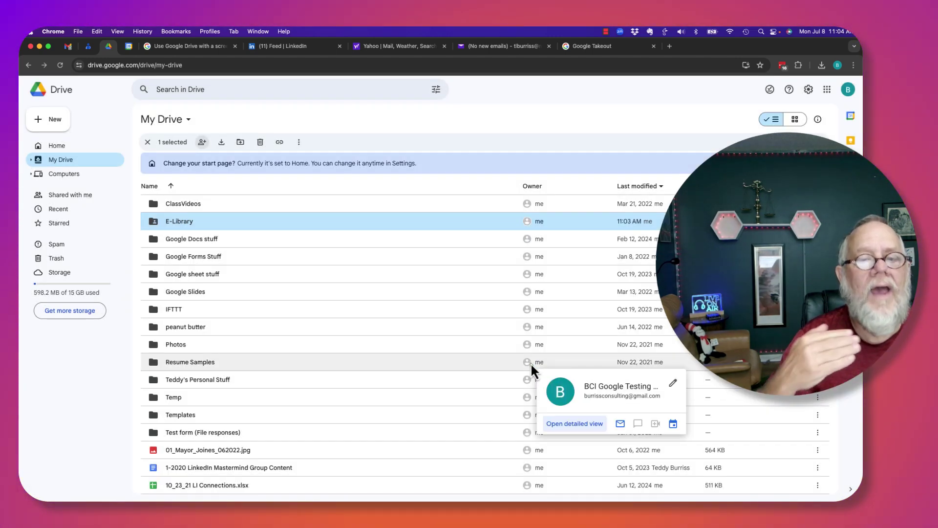
double_click(178, 222)
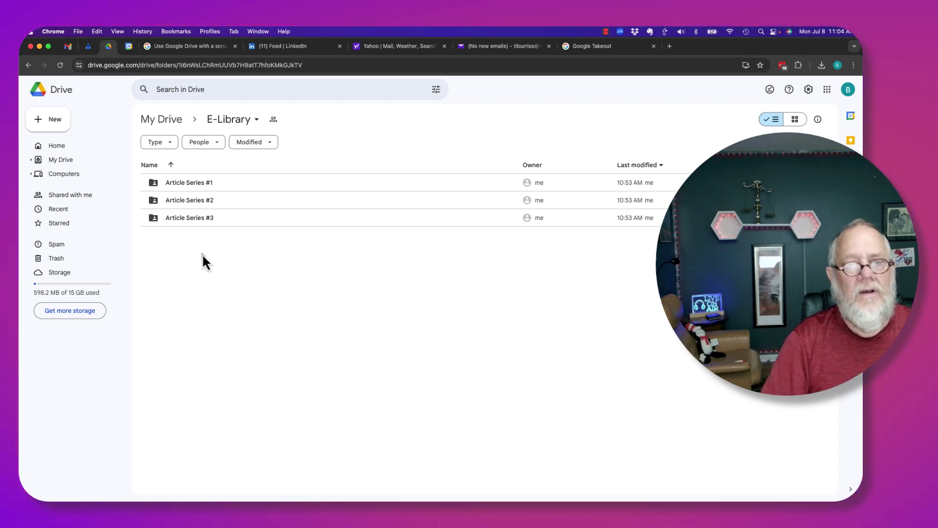
- Load the copied E-Library share link in a new incognito window
click(77, 31)
click(105, 65)
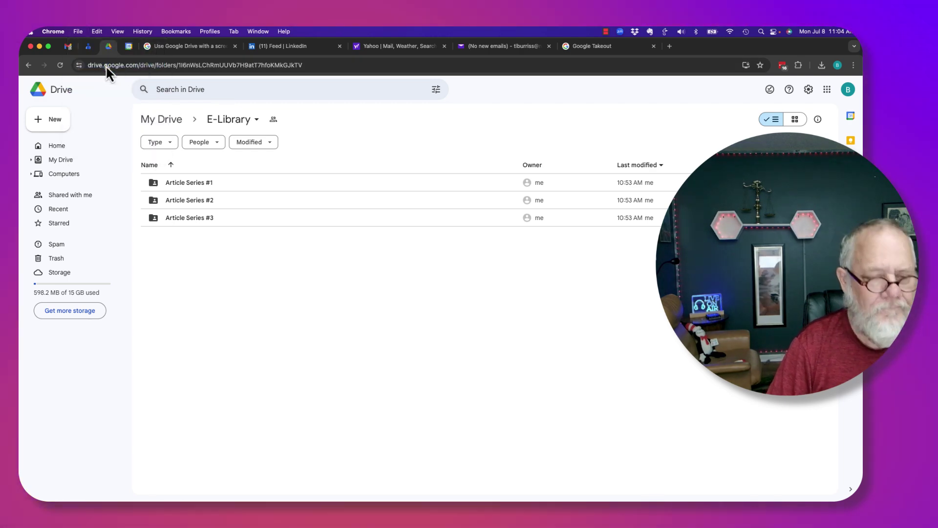
key(super+v)
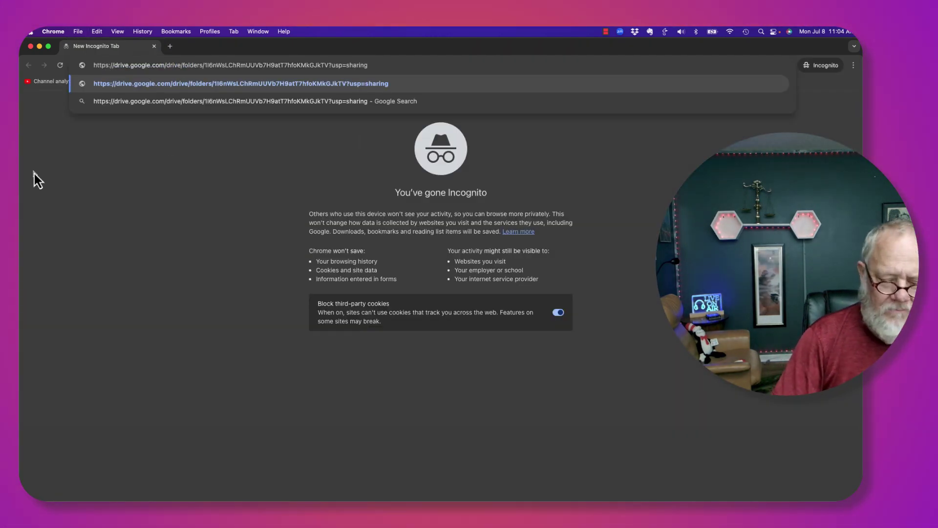
key(Return)
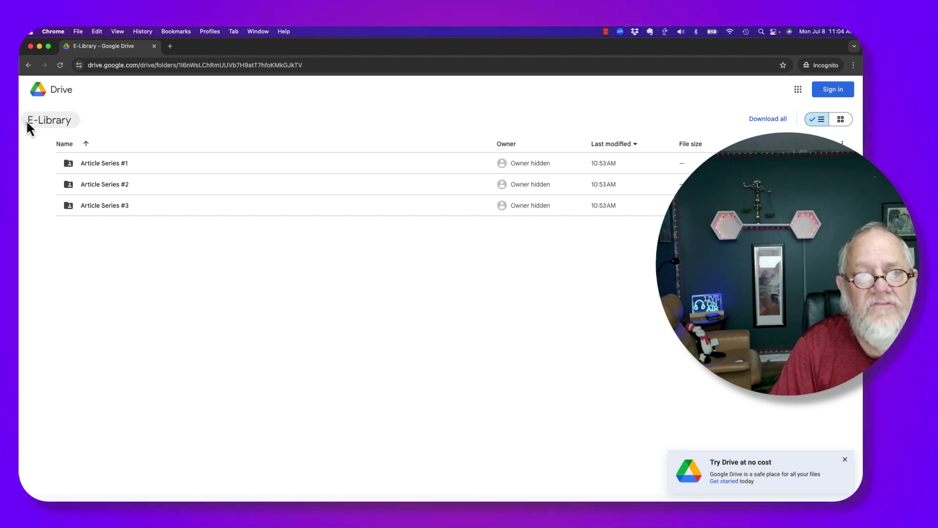
- In Article Series #1 > Google Docs, view and close 'Another Document Example' and 'Initial Article'
double_click(101, 164)
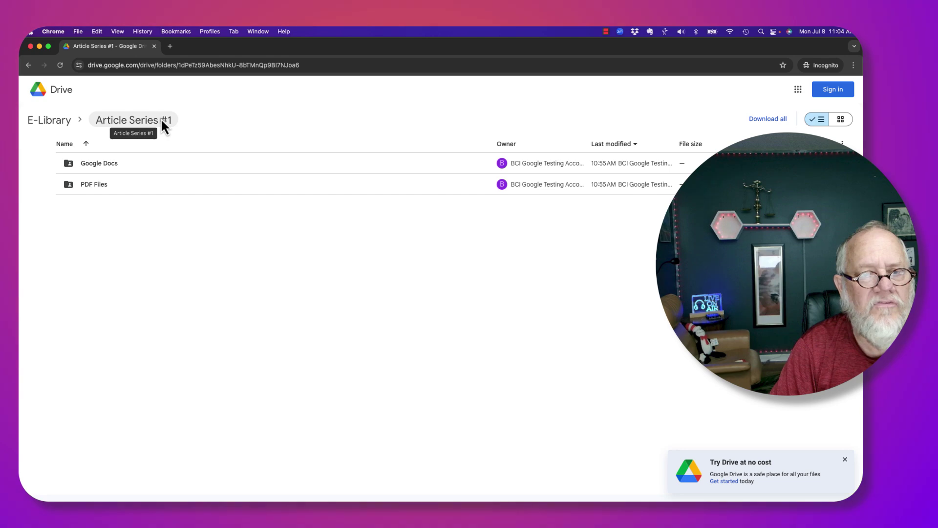
double_click(97, 165)
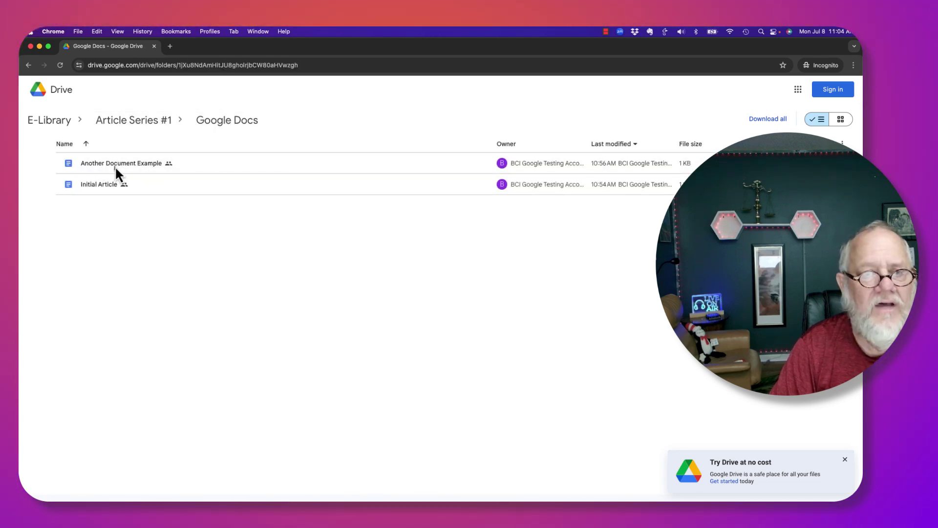
double_click(110, 166)
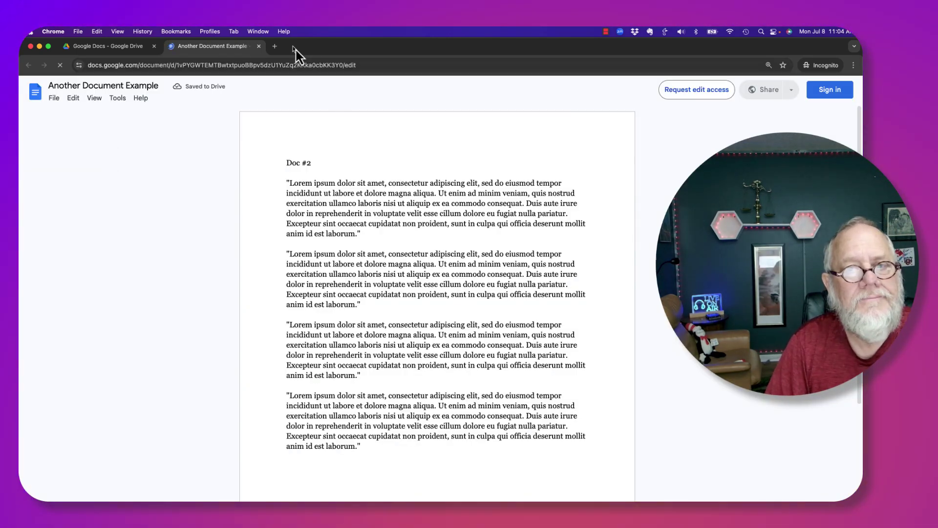
click(259, 47)
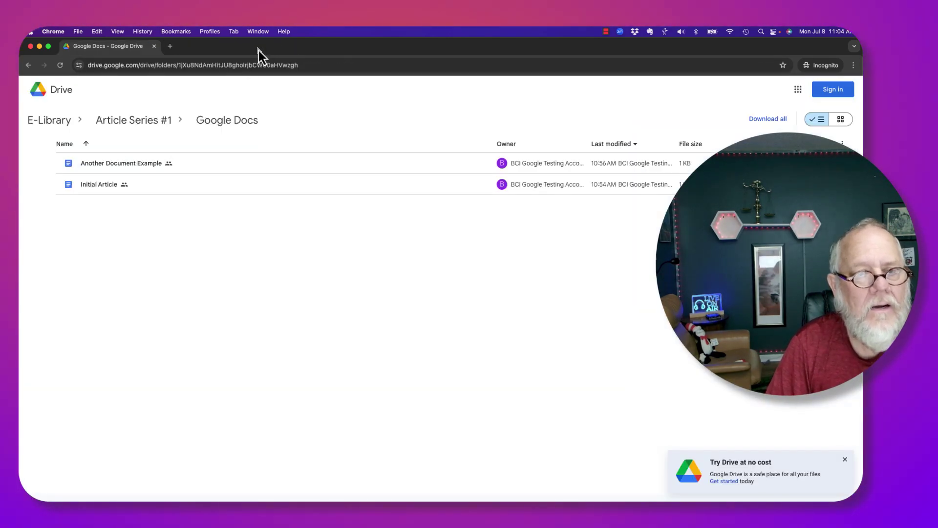
double_click(98, 186)
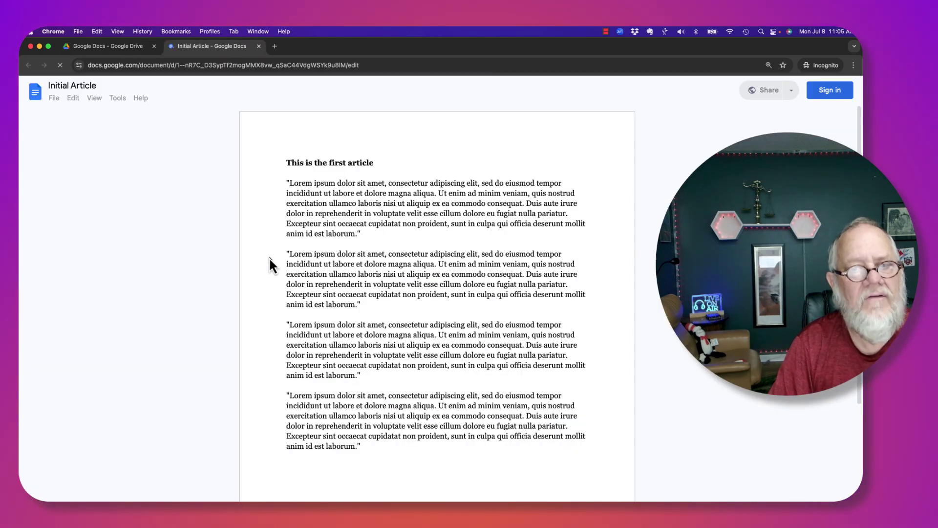
click(54, 99)
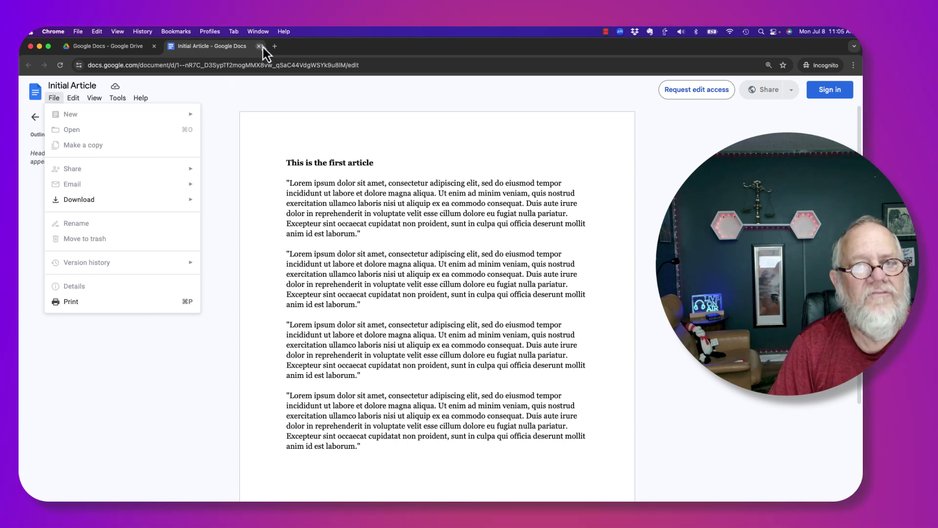
click(260, 47)
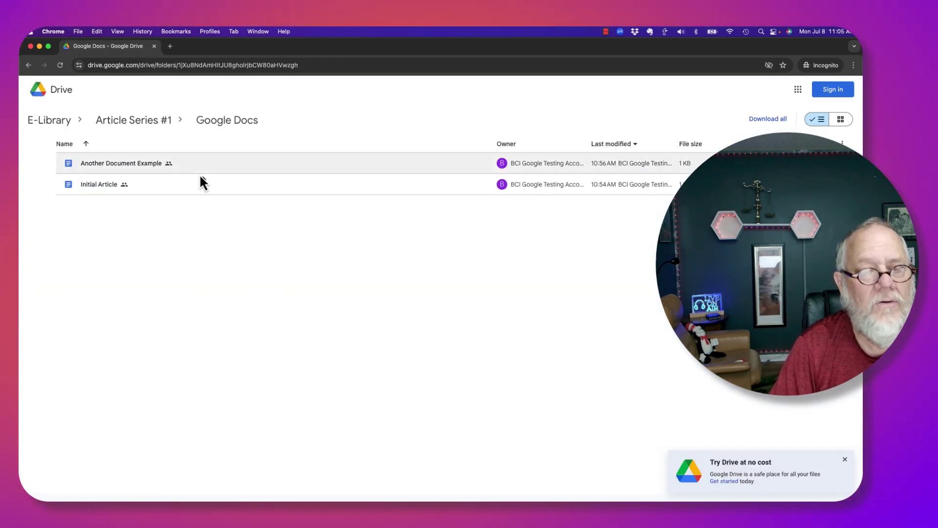
- Close the incognito window and return to the owner's E-Library folder view
click(30, 45)
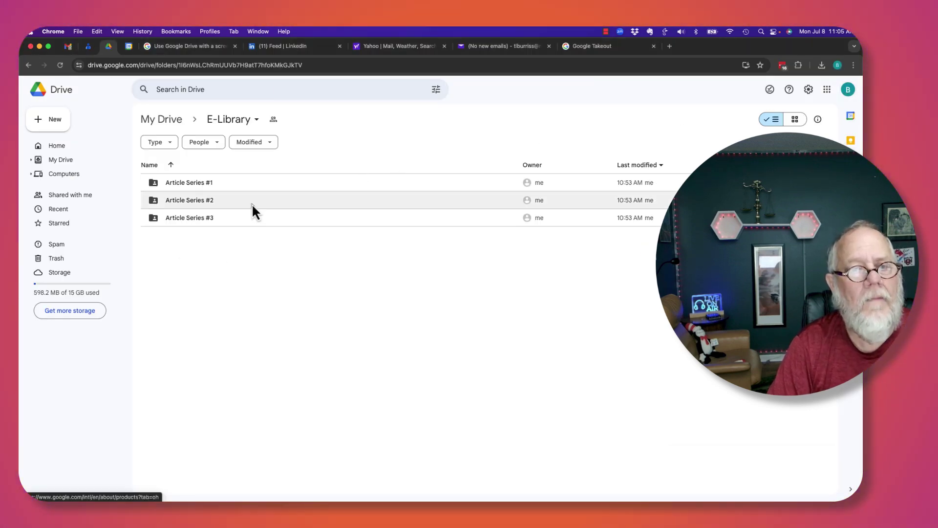
click(239, 122)
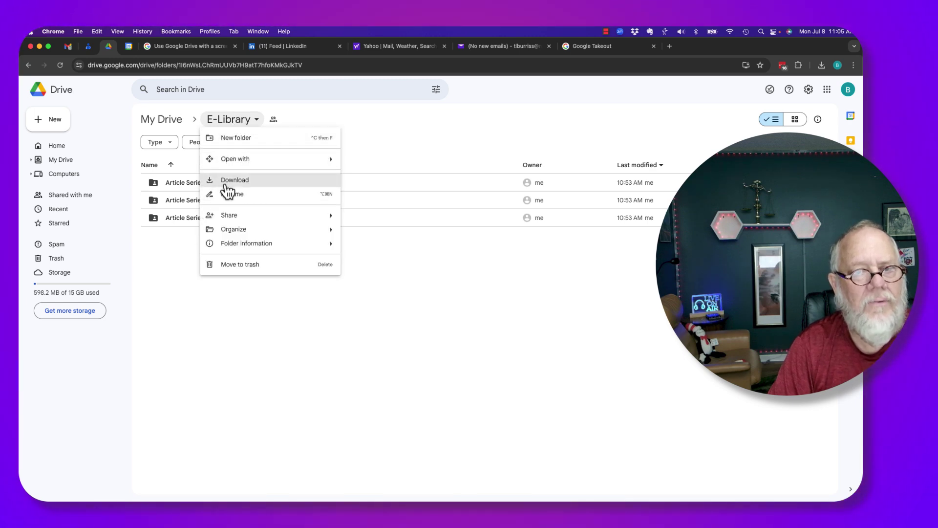
mouse_move(239, 218)
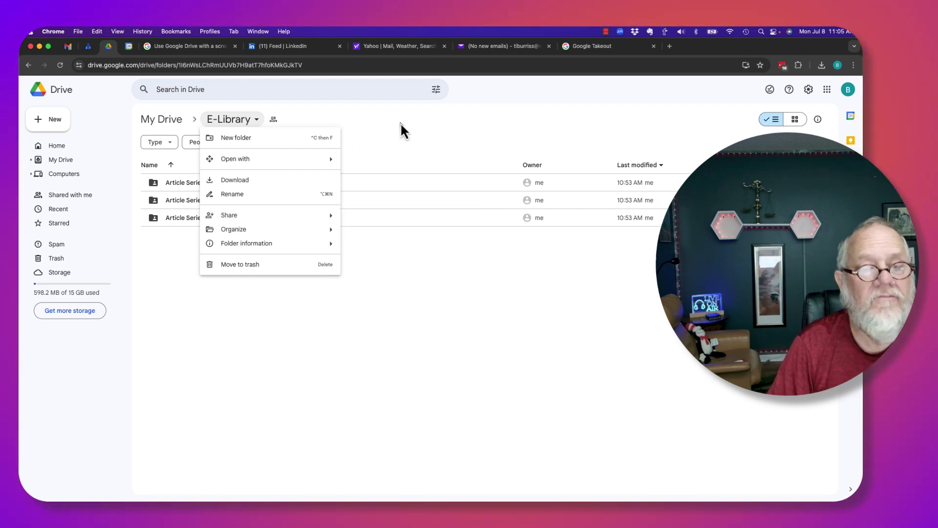
click(401, 123)
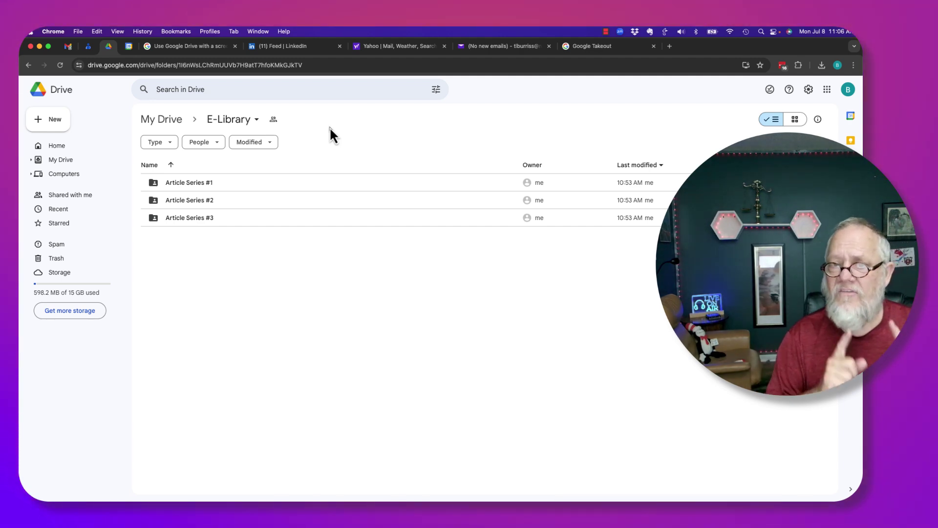
- Change E-Library's general access from Anyone with the link to Restricted
click(230, 122)
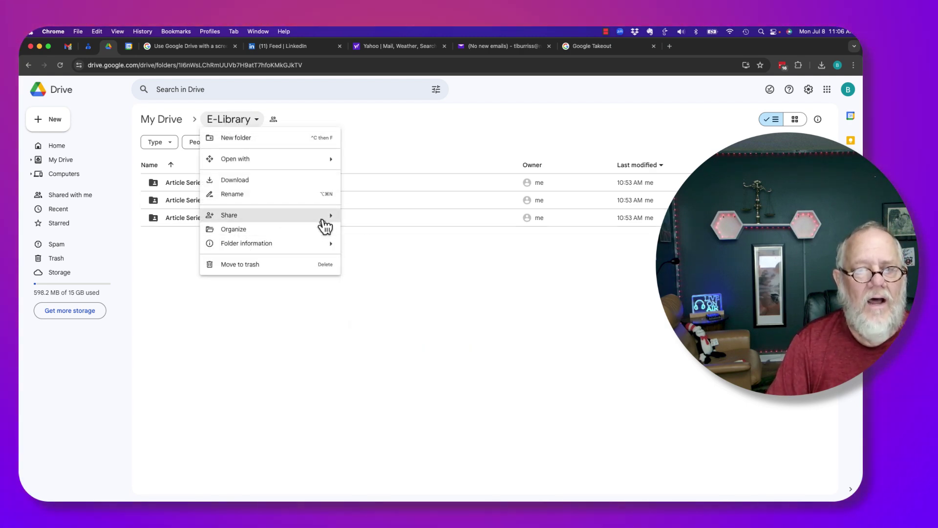
click(364, 218)
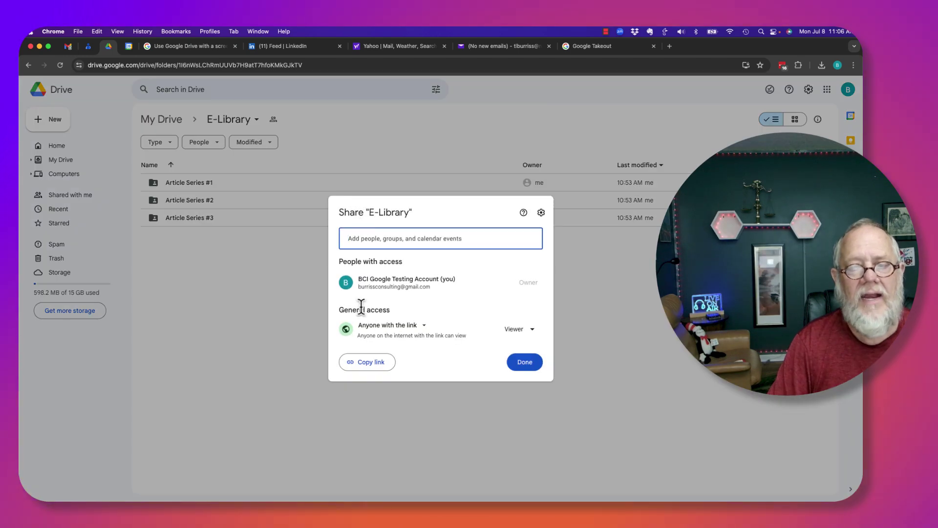
click(521, 329)
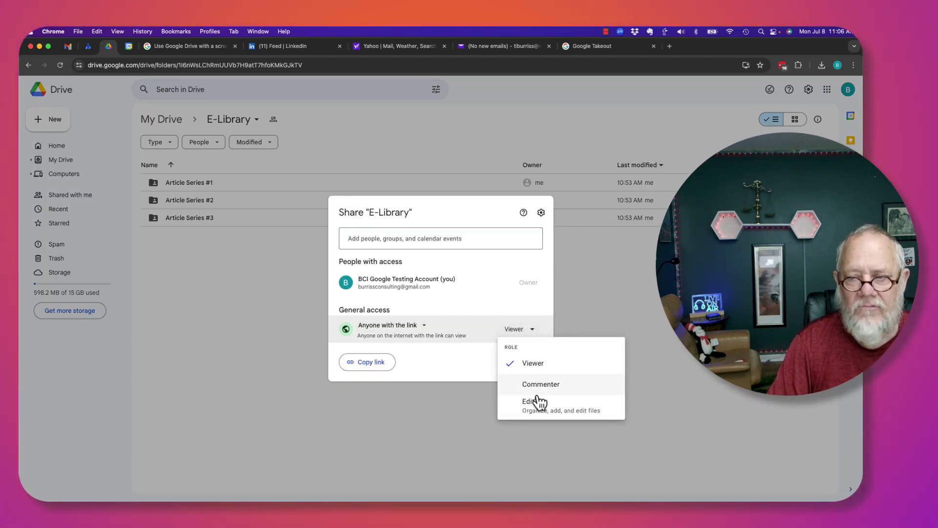
click(374, 326)
click(377, 327)
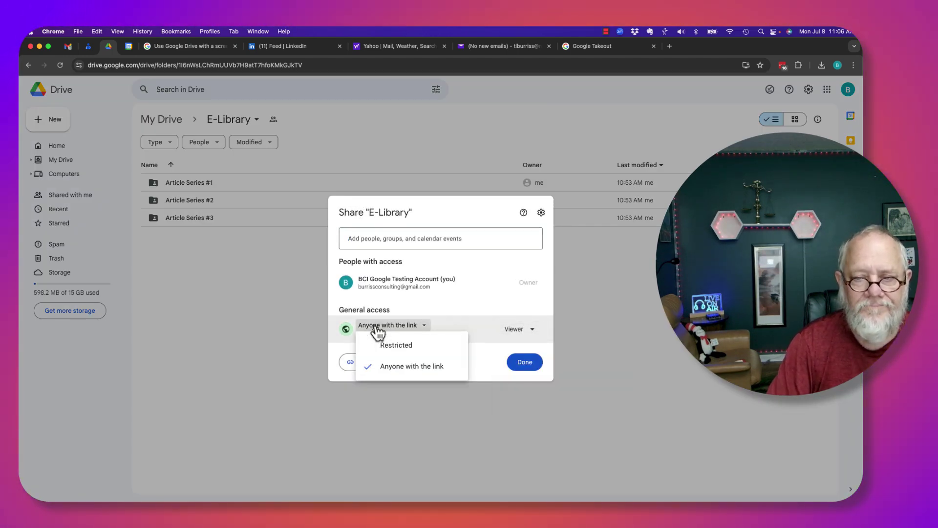
click(401, 346)
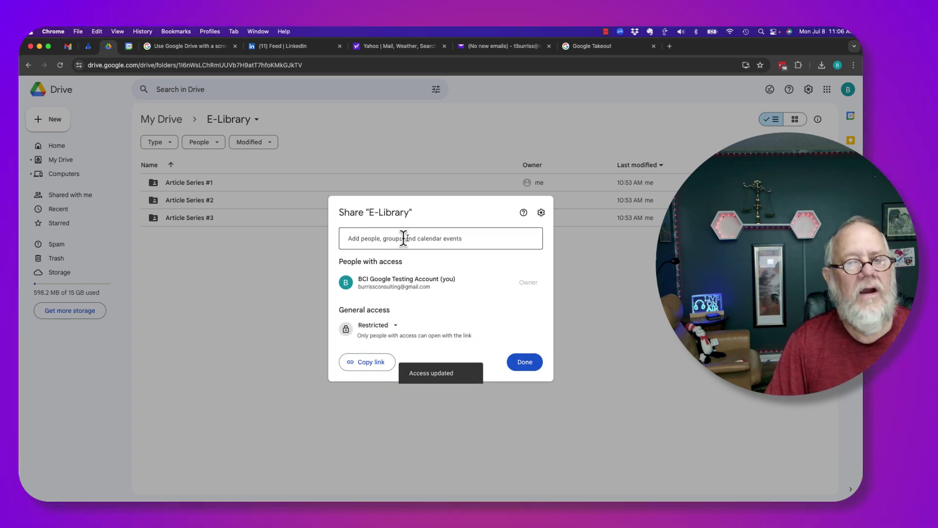
- Try adding a contact as Viewer, then cancel the invitation
click(409, 239)
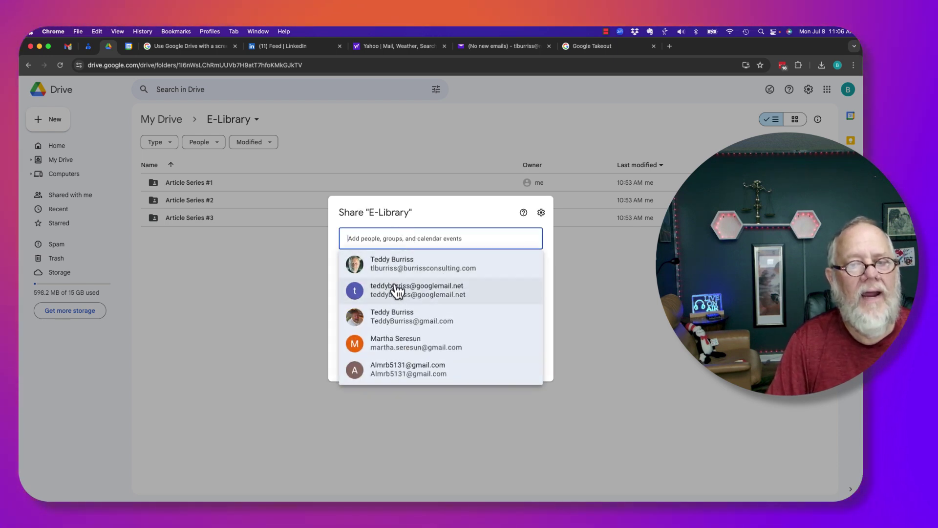
click(392, 323)
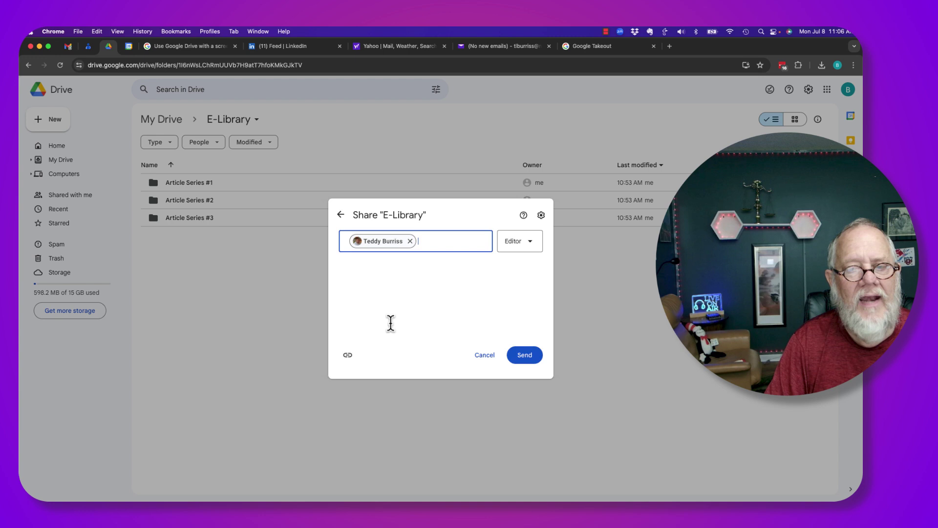
click(535, 246)
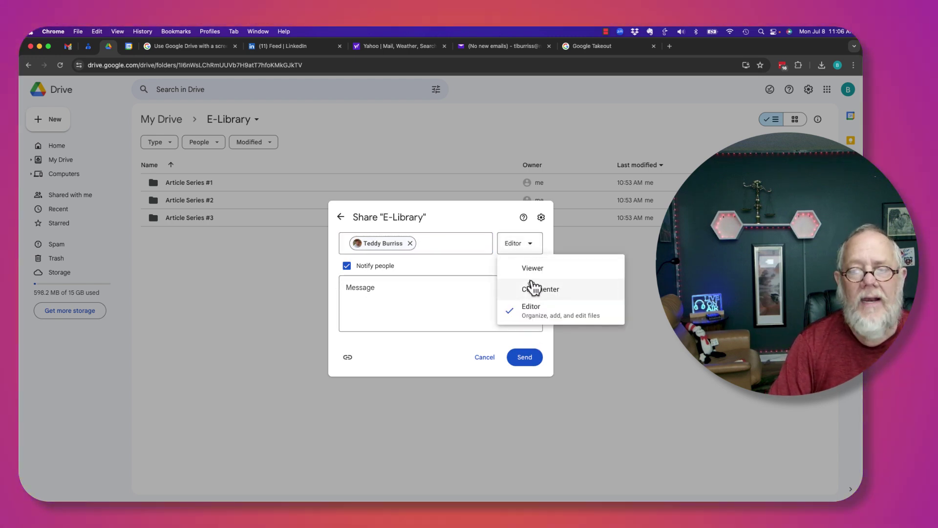
click(529, 268)
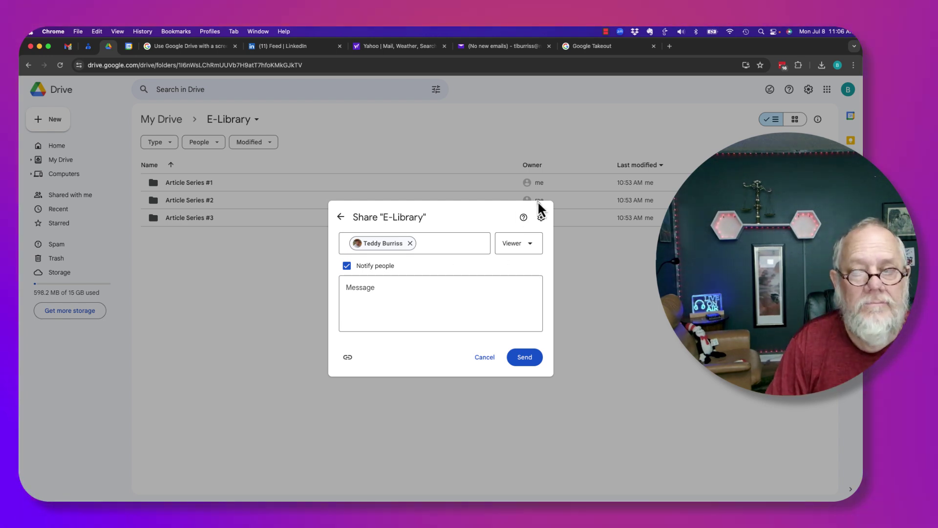
click(485, 358)
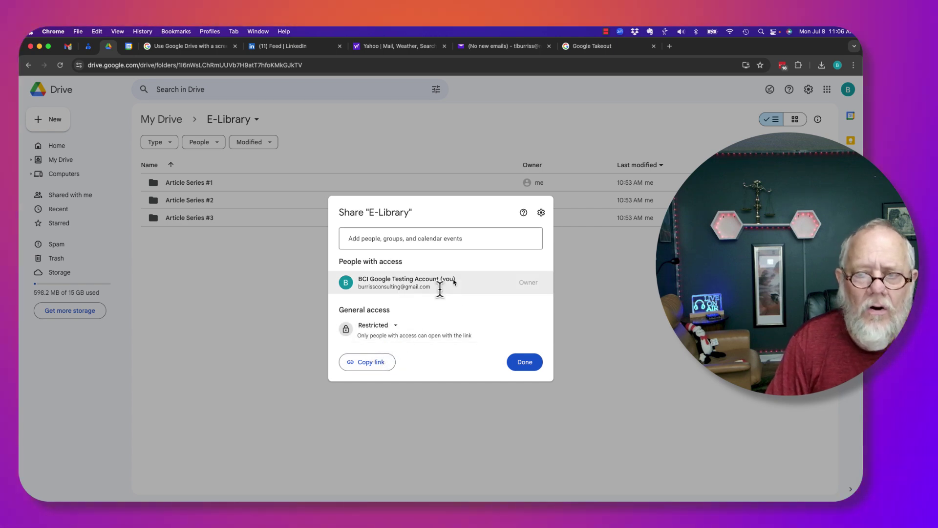
click(528, 362)
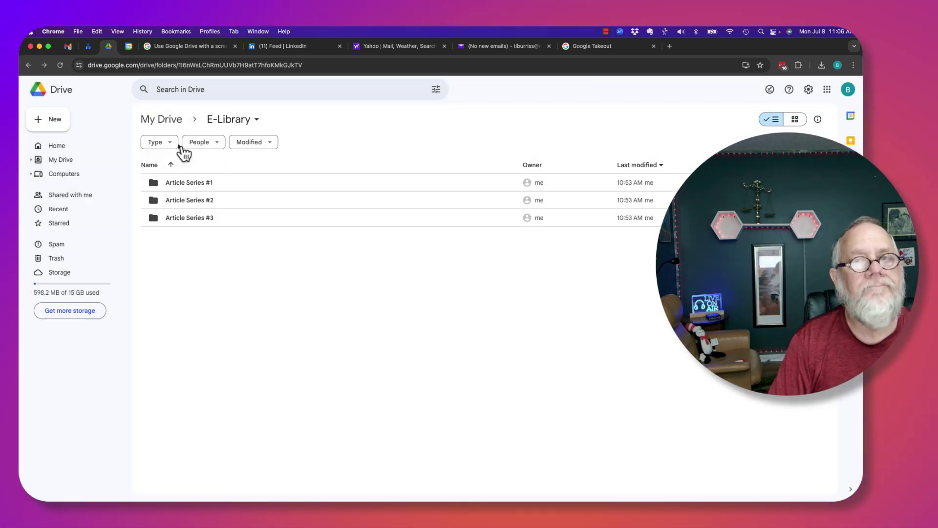